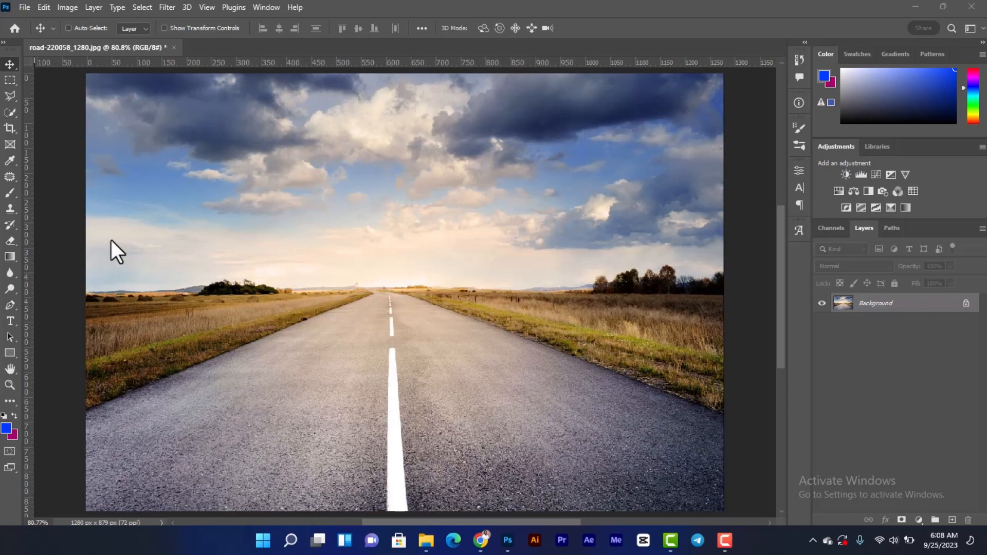
- Add the white text "SLOW DOWN" on two lines over the road in Bebas Neue Bold
left_click(11, 320)
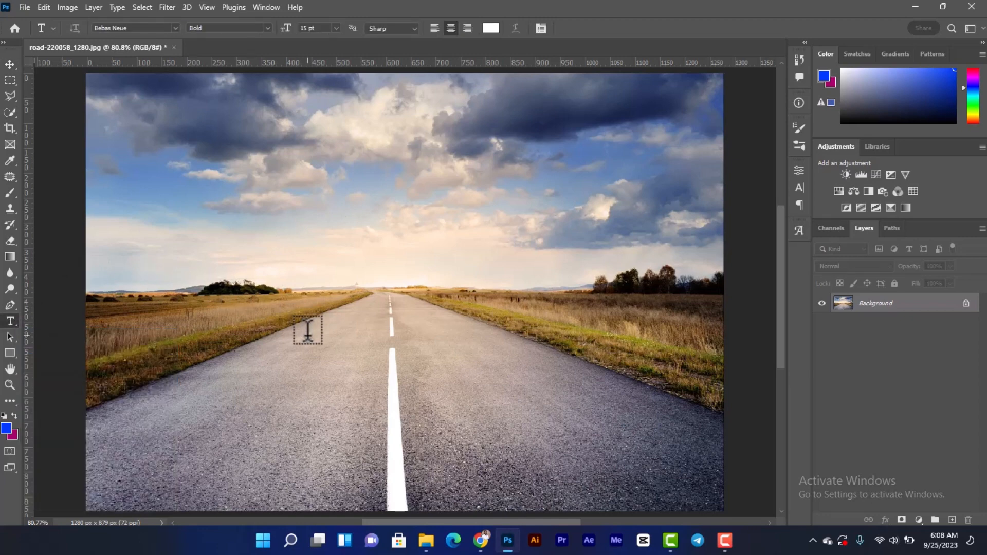
left_click(299, 349)
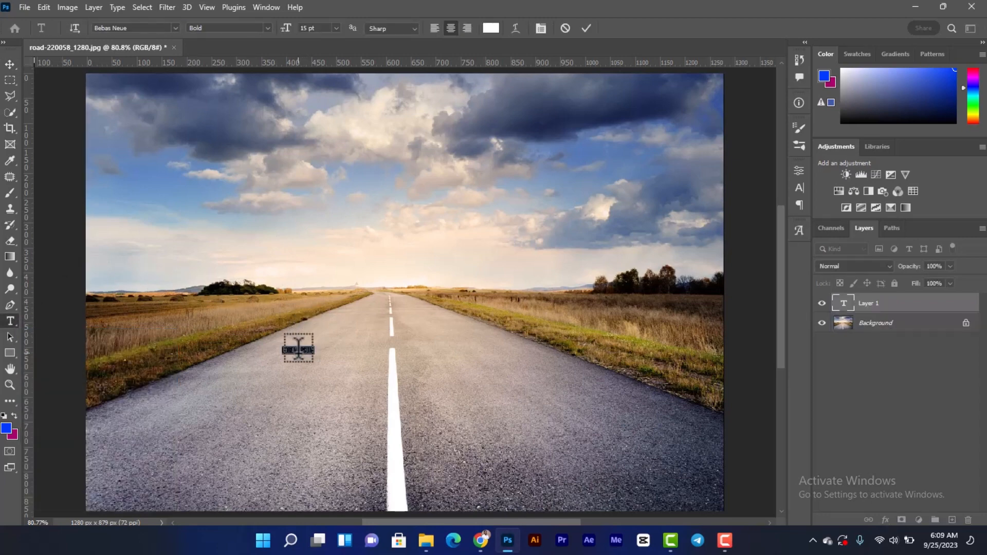
key("BackSpace")
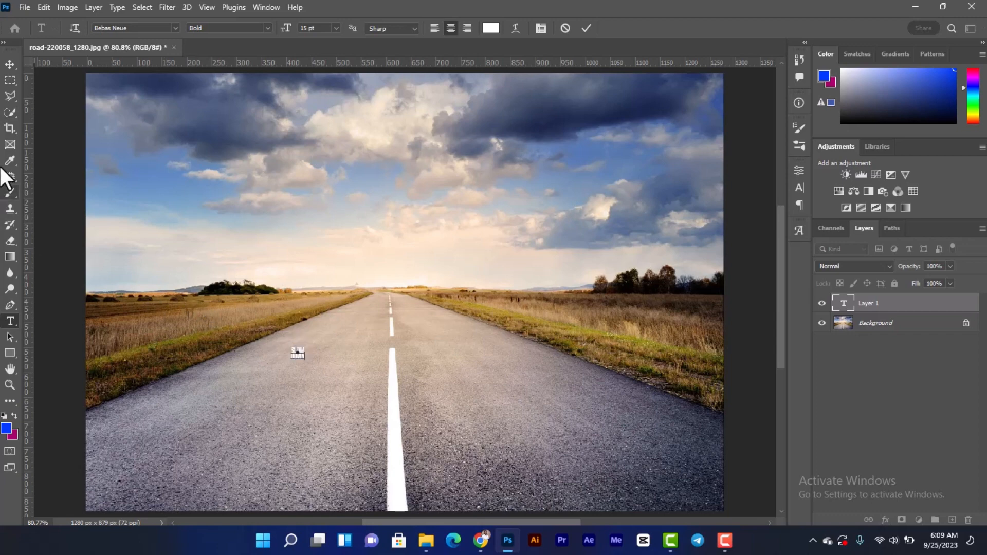
left_click(11, 66)
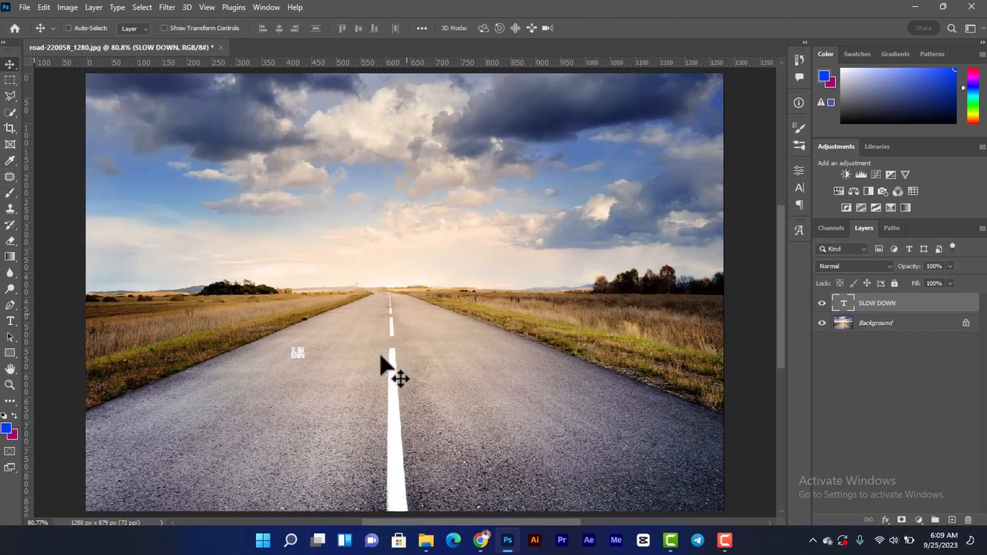
- Scale the SLOW DOWN text up to about 1036% and move it slightly up the road
key("ctrl+t")
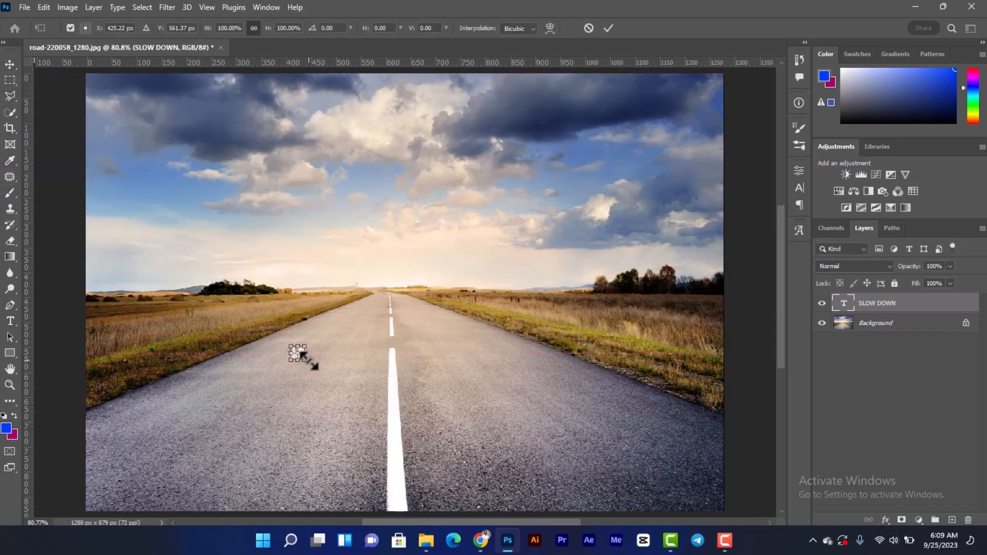
left_click_drag(307, 360, 435, 484)
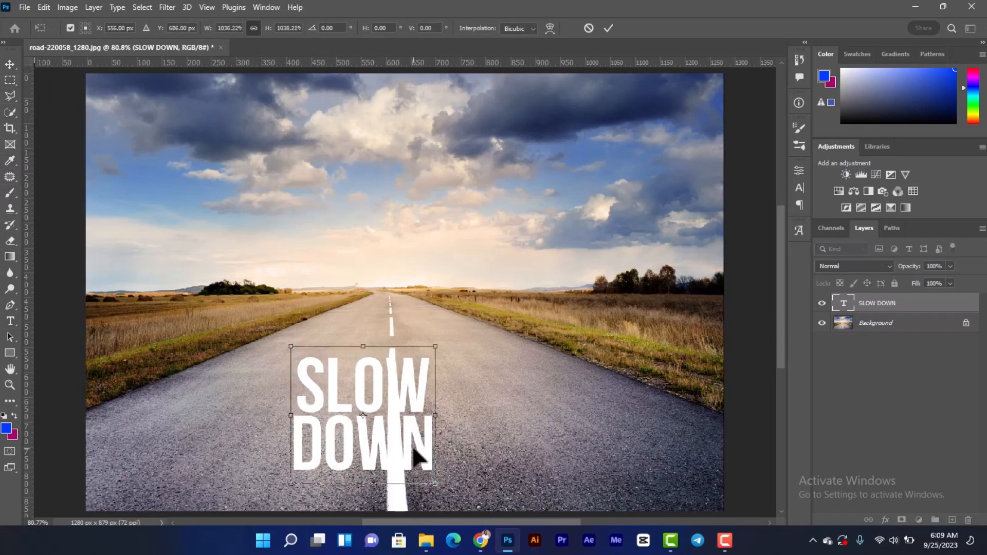
left_click_drag(413, 444, 418, 415)
key("Return")
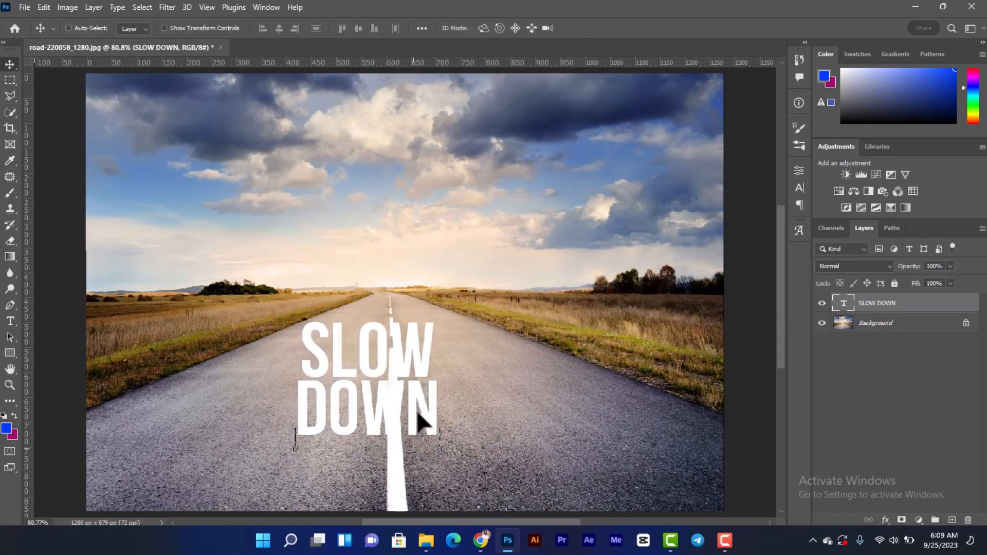
- Set the text's leading to 120 pt and move the text onto the road to the right of the white center line
left_click(800, 191)
left_click(779, 189)
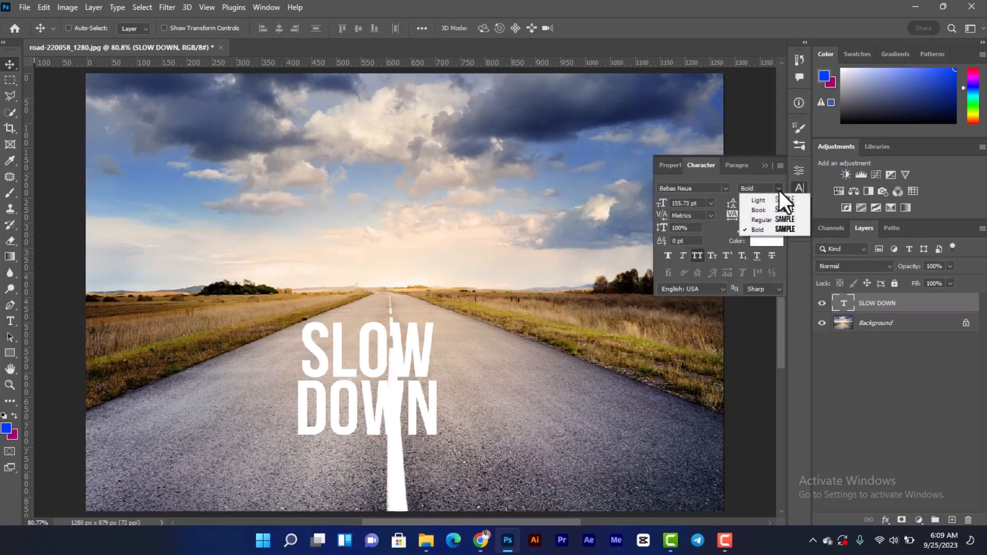
left_click(780, 191)
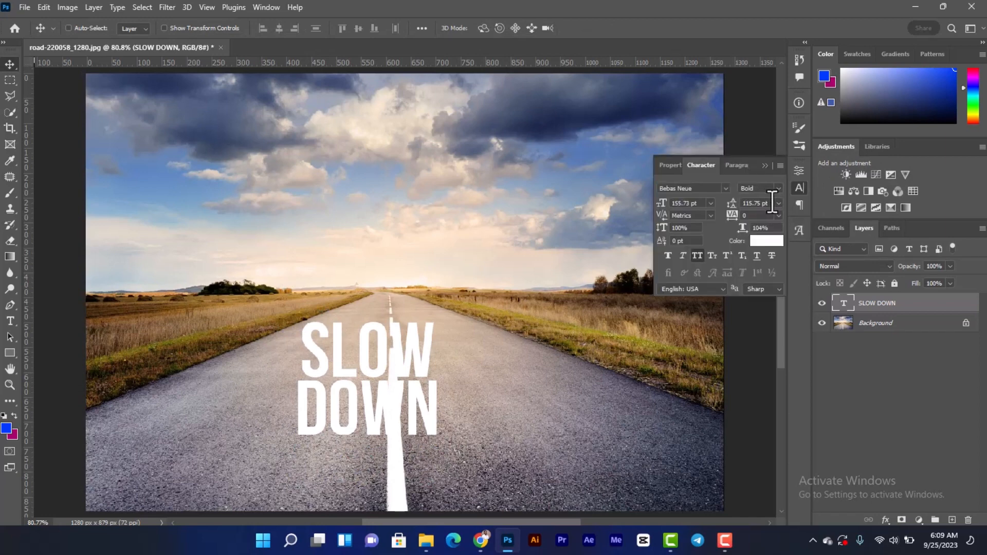
left_click(768, 203)
key("Return")
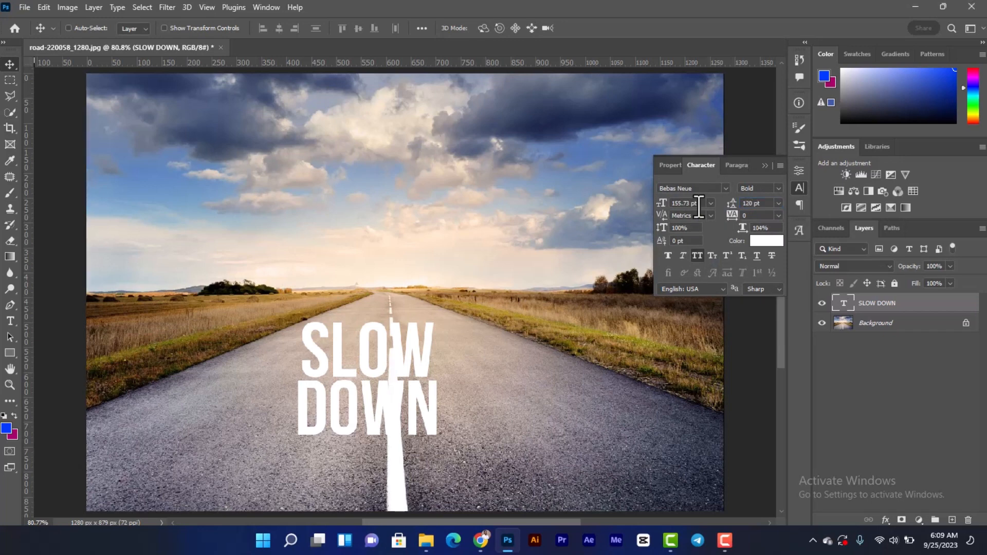
left_click(771, 167)
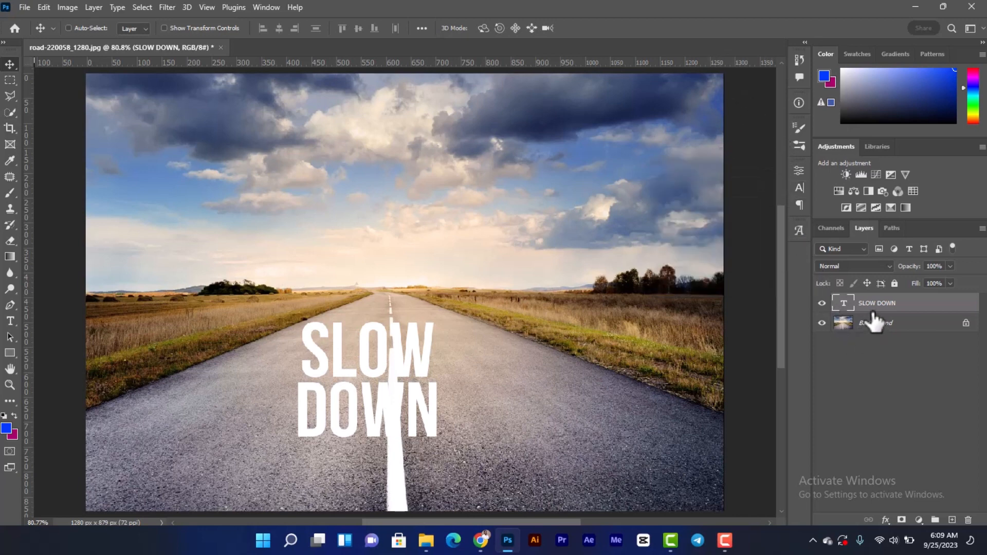
left_click_drag(385, 385, 486, 395)
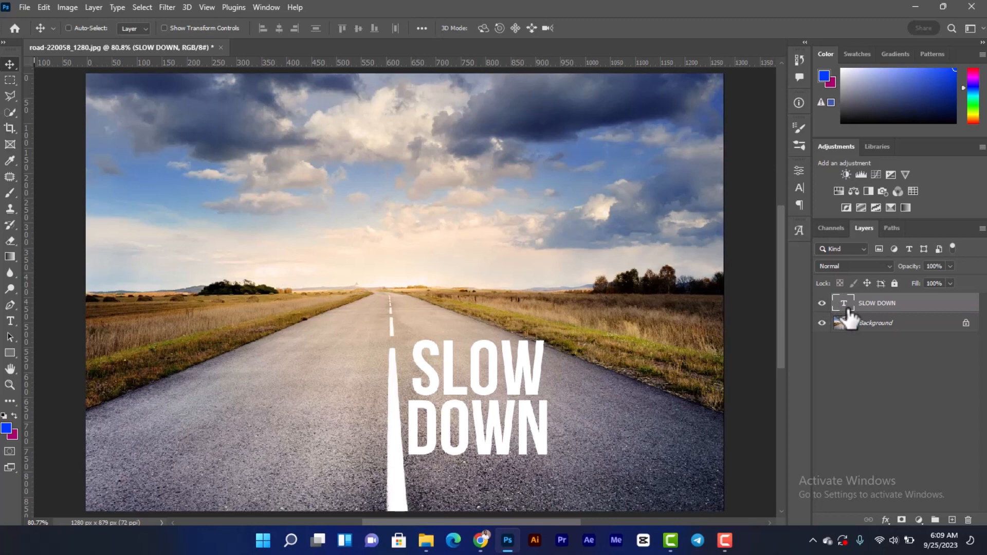
- Load the SLOW DOWN lettering as a selection, copy it and deselect
key("ctrl")
left_click(843, 308, "ctrl")
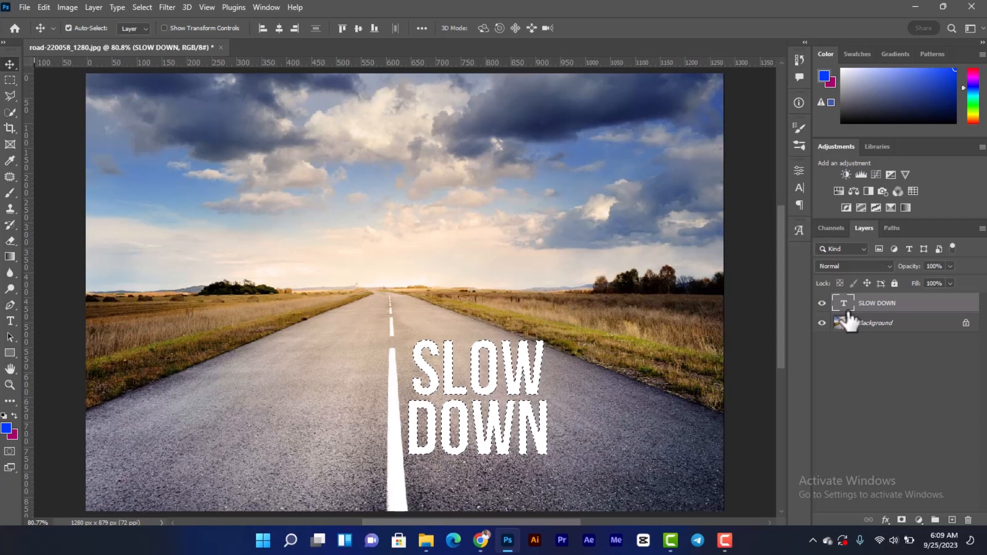
key("ctrl+d")
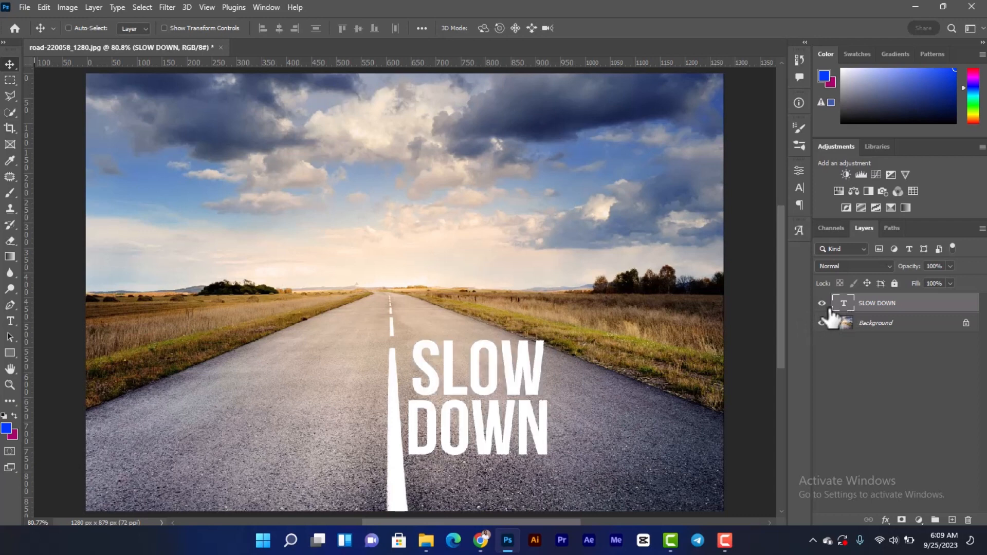
- Hide the SLOW DOWN text layer and add a new empty layer above it
left_click(822, 304)
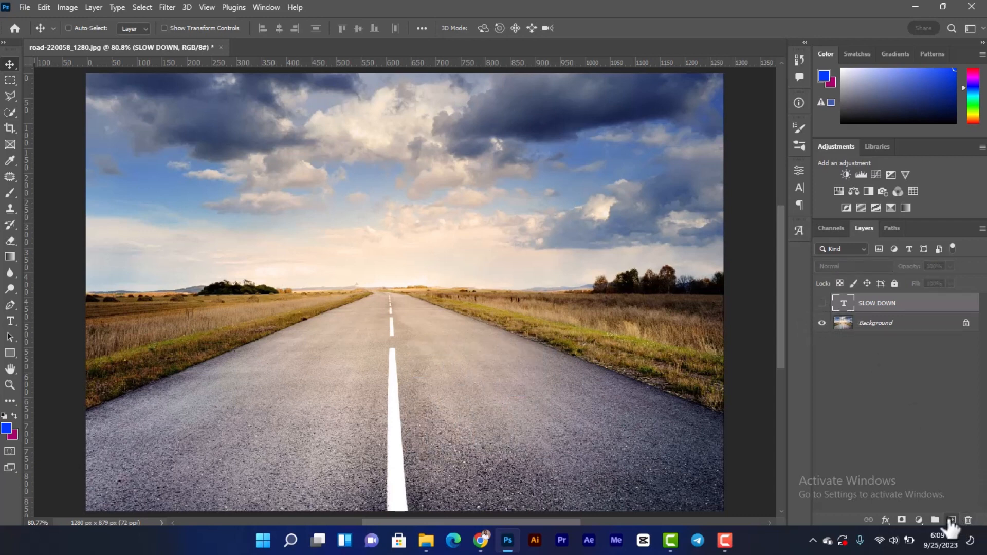
left_click(952, 520)
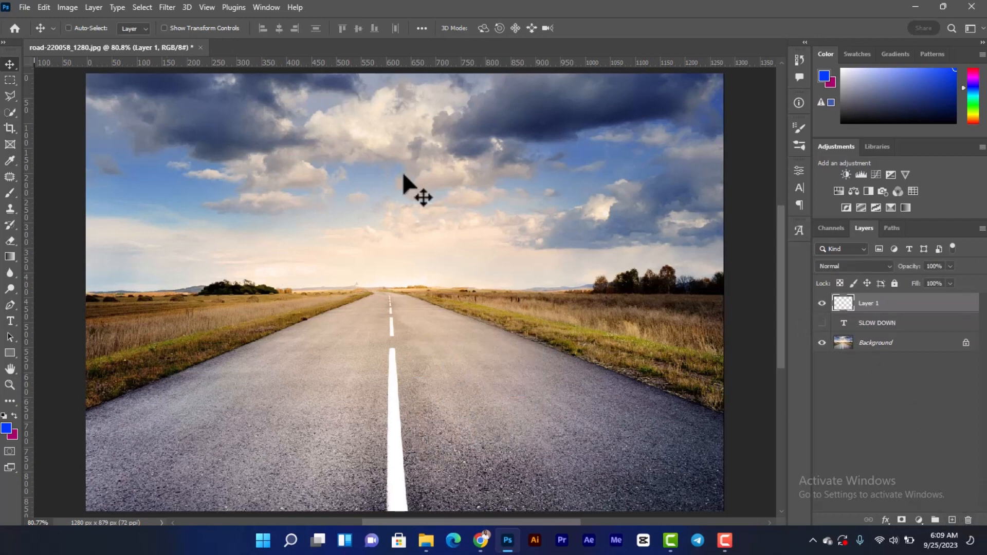
- Define a four-corner Vanishing Point plane on the road, following both road edges with roughly horizontal near and far sides
left_click(166, 4)
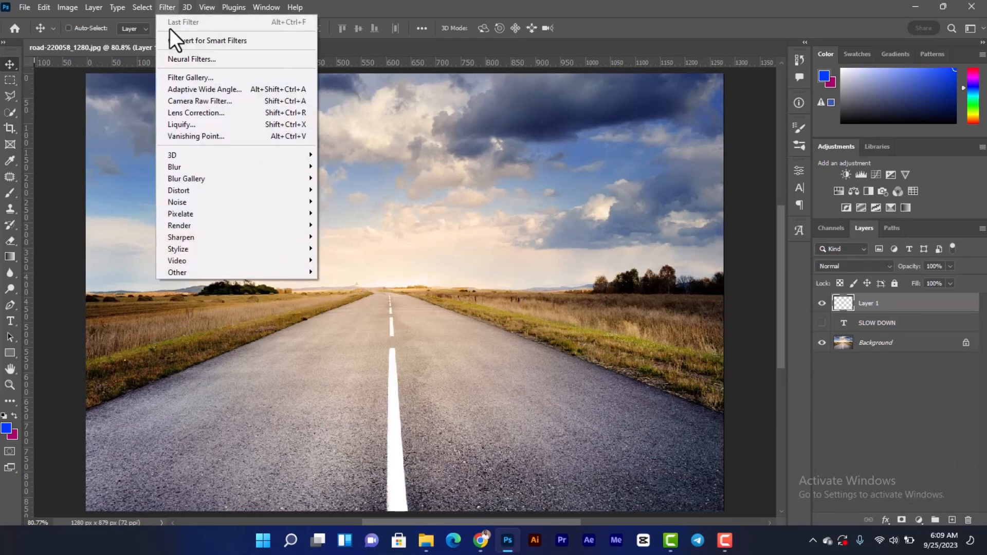
left_click(198, 138)
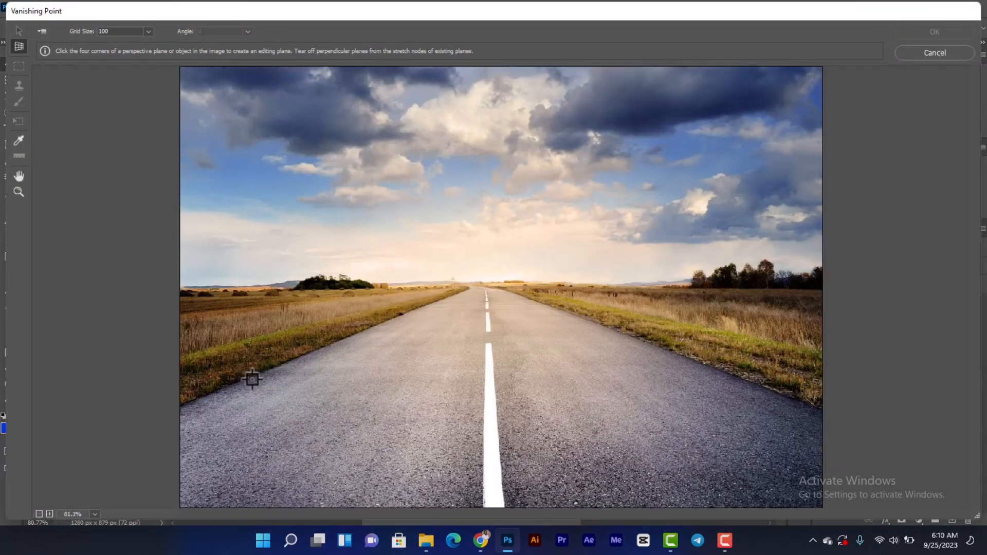
left_click(182, 405)
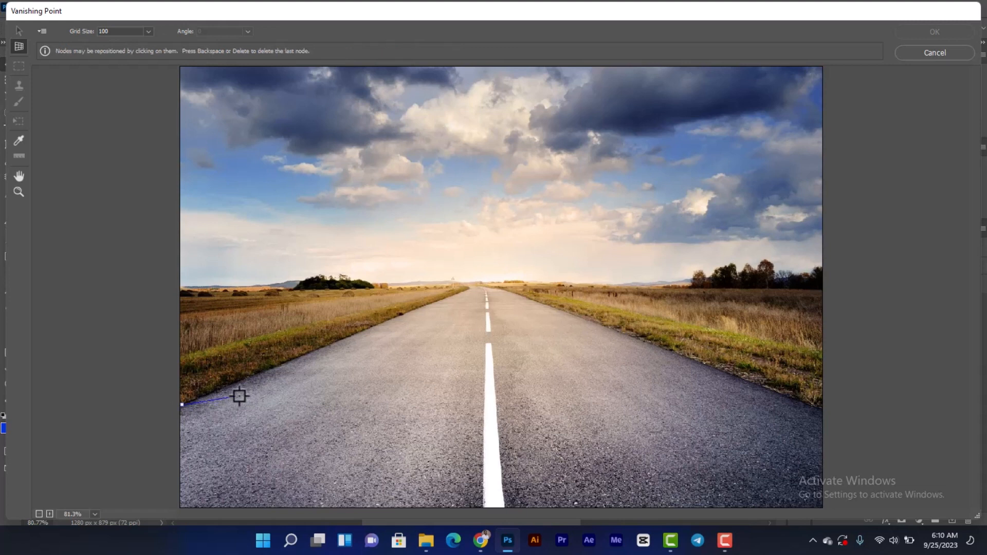
left_click(377, 326)
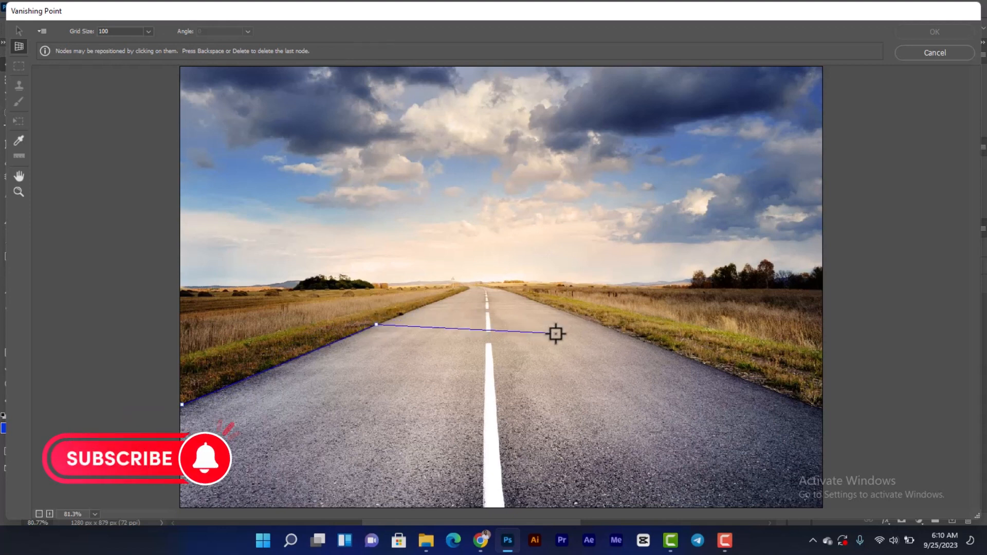
left_click(600, 323)
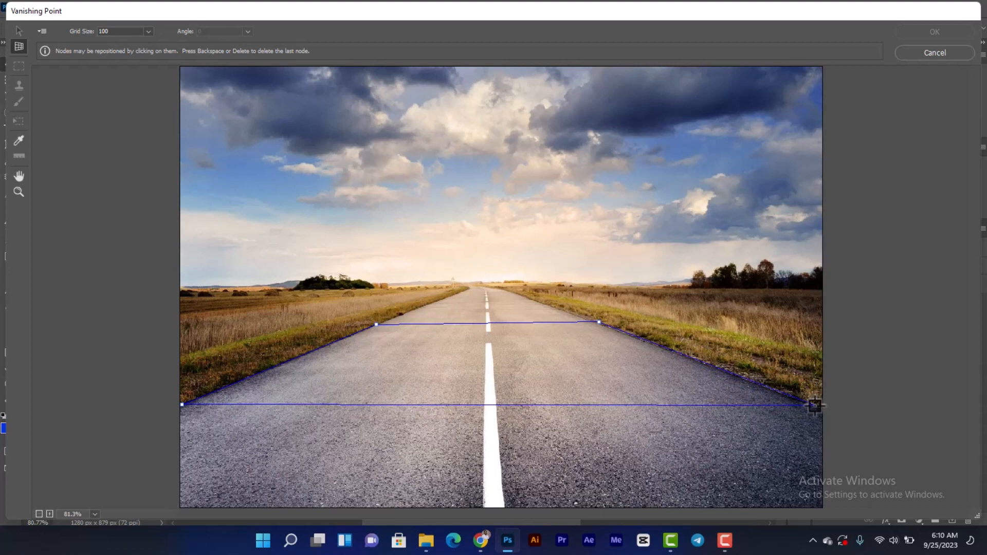
left_click(814, 405)
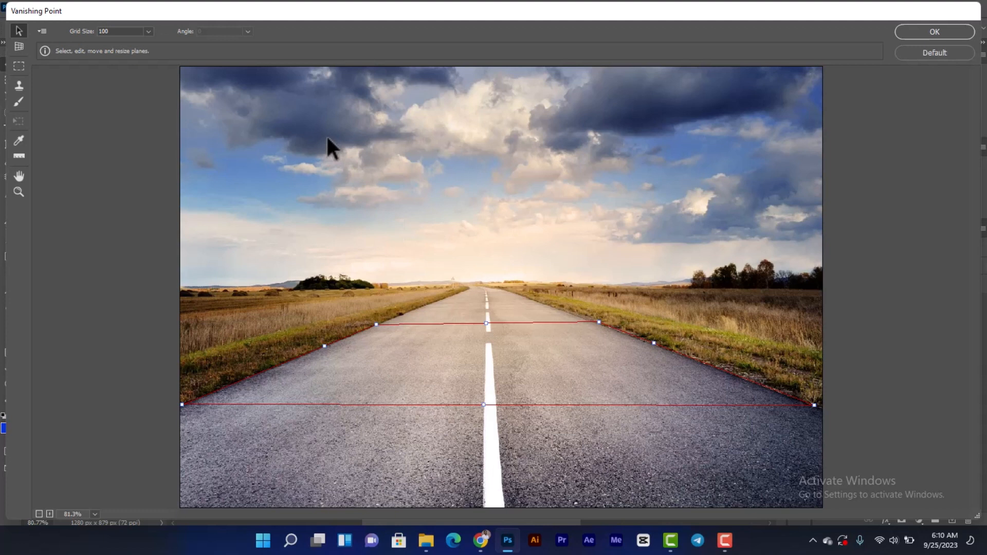
- Paste the copied lettering into Vanishing Point and place it on the road plane
key("ctrl+v")
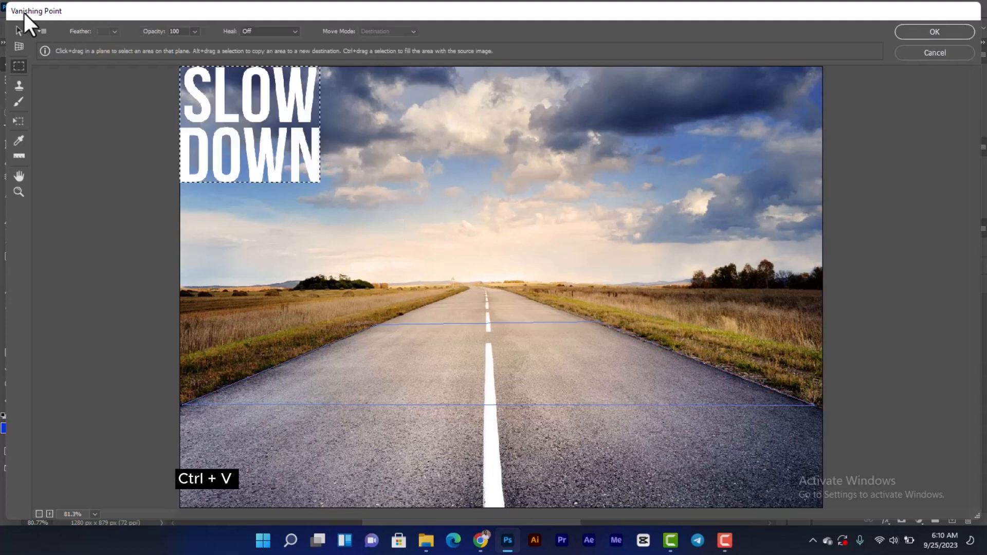
left_click_drag(271, 163, 529, 358)
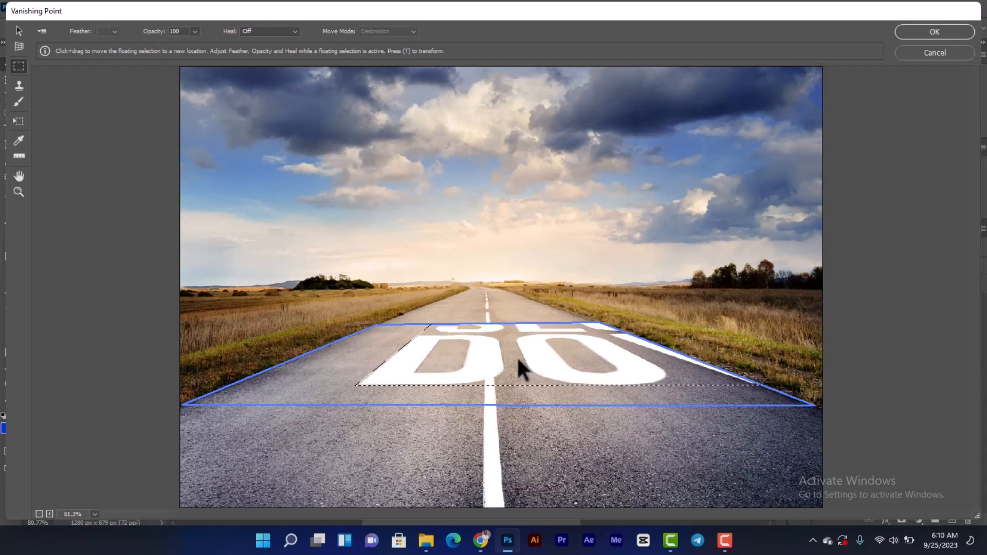
- Scale the pasted lettering down to fit the road's width, center it over the white line and apply the Vanishing Point filter
key("alt")
key("ctrl+t")
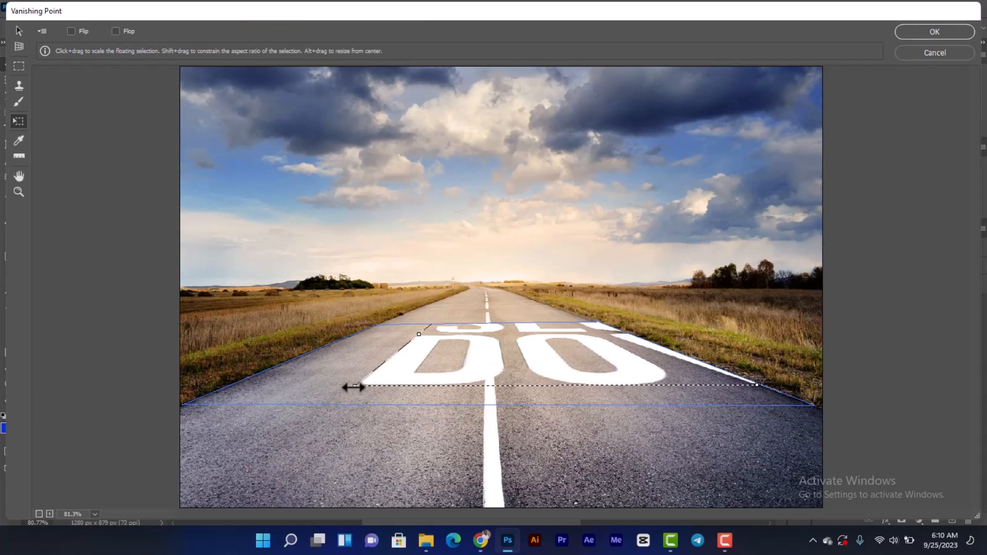
left_click_drag(354, 387, 470, 346)
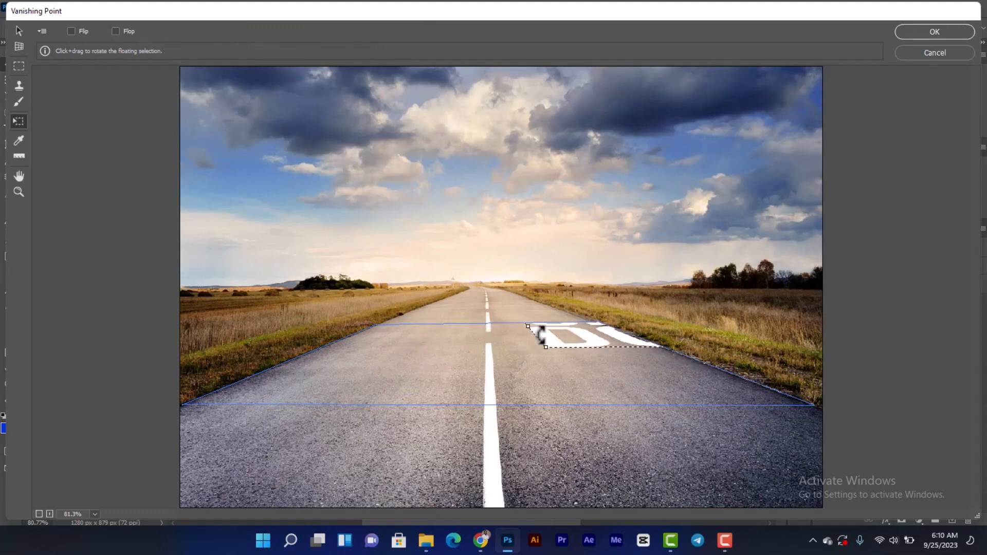
left_click_drag(598, 333, 416, 368)
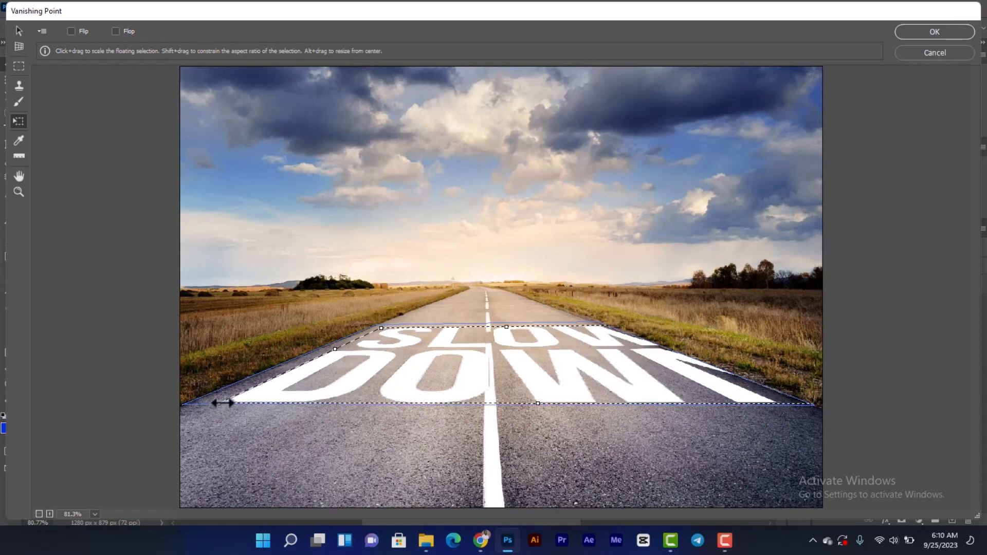
left_click_drag(222, 403, 348, 379)
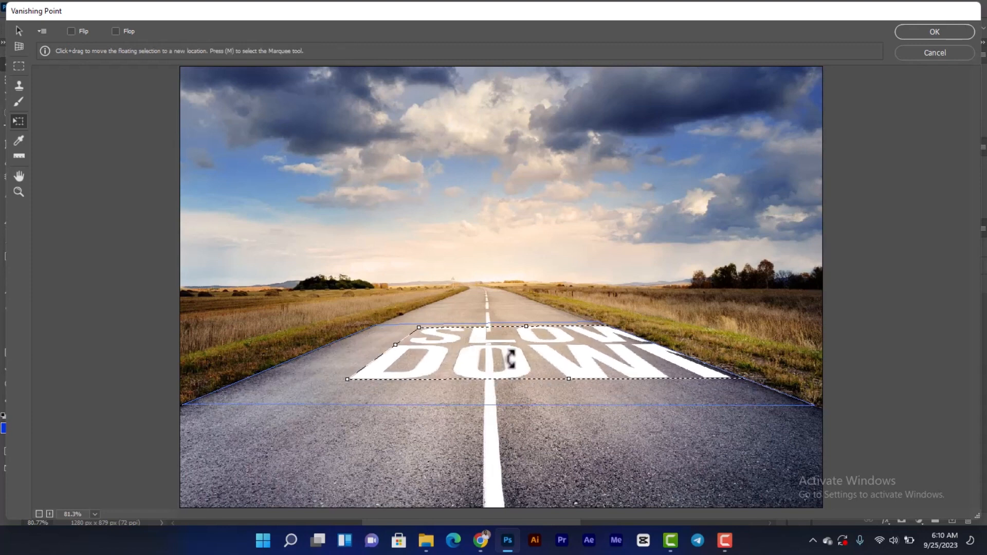
left_click_drag(511, 359, 438, 374)
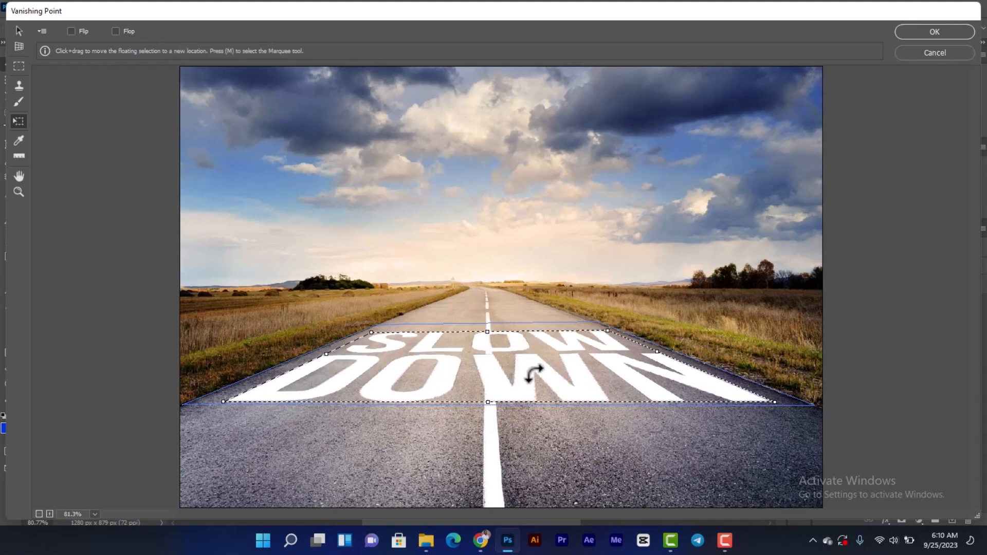
mouse_move(534, 373)
left_mouse_down()
mouse_move(520, 375)
mouse_move(529, 375)
left_mouse_up()
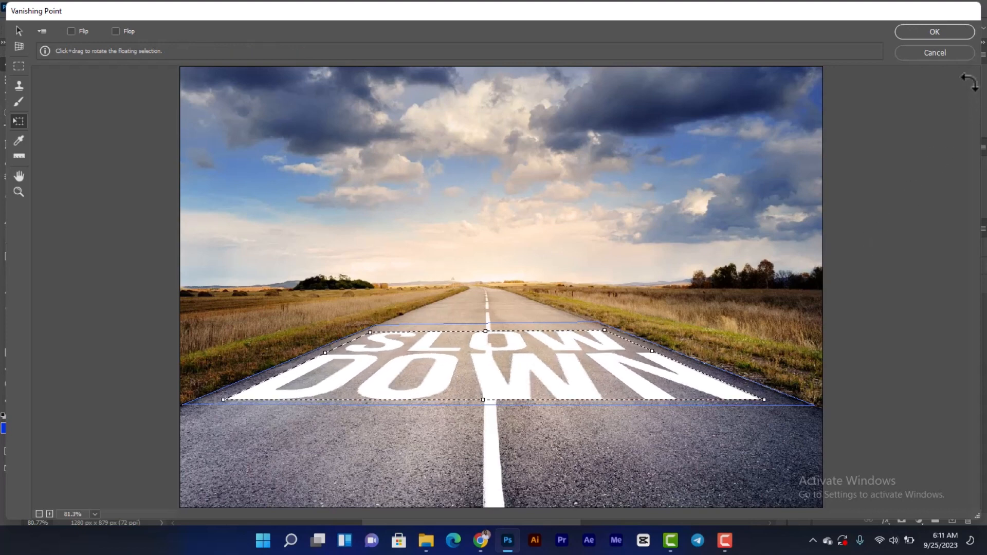
left_click(932, 30)
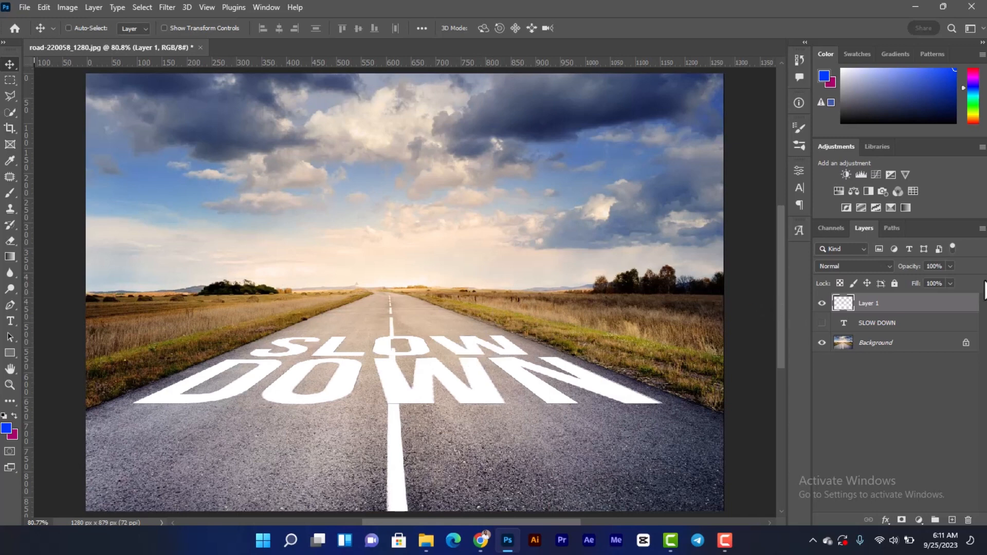
- Blend the lettering layer into the asphalt with Blend If on the underlying layer, using 47/103 for shadows and 146/255 for highlights
right_click(952, 303)
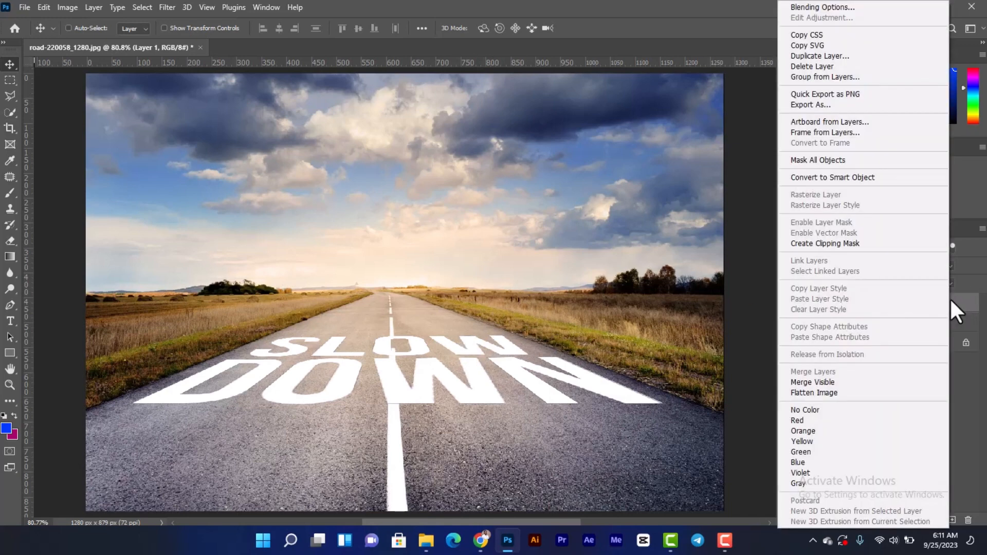
left_click(797, 6)
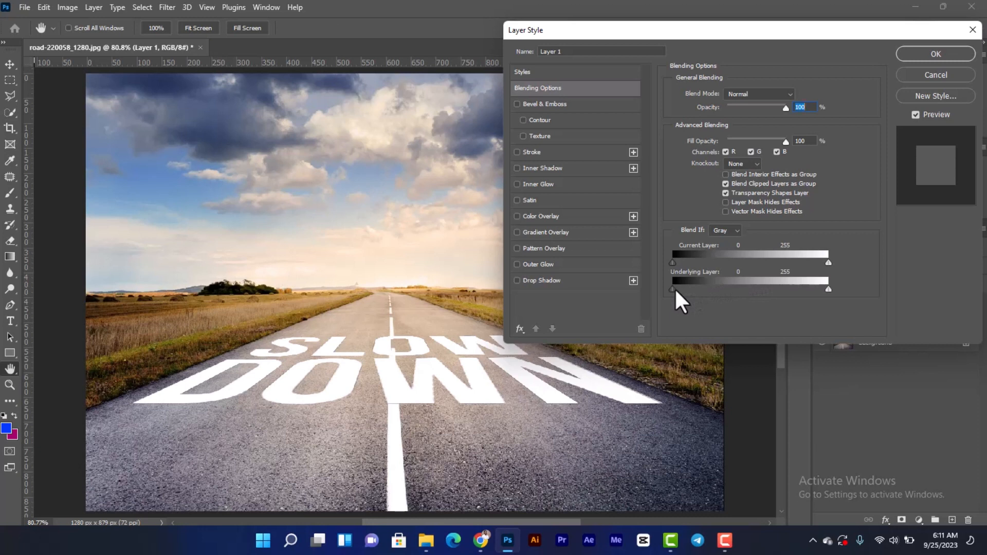
left_click_drag(674, 290, 736, 291)
left_click_drag(828, 289, 768, 288)
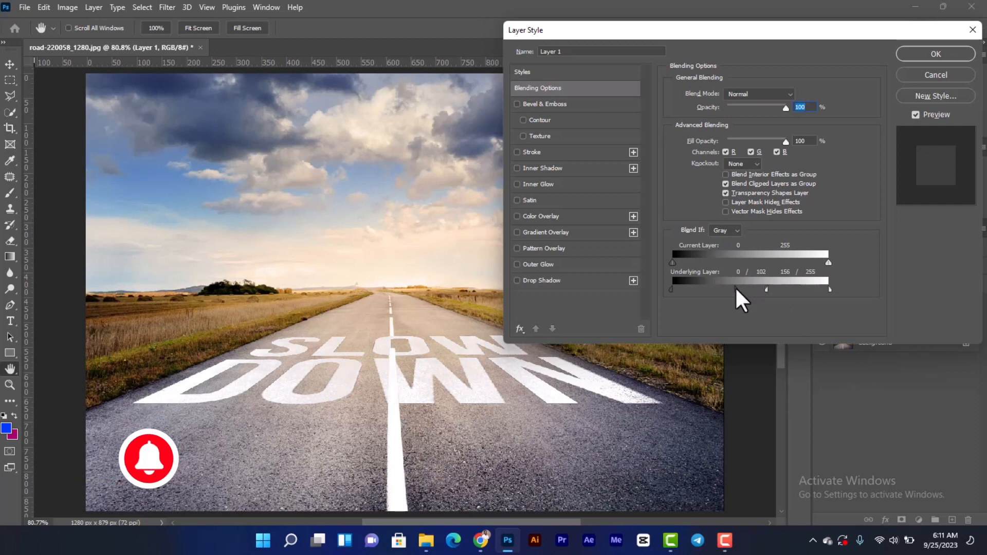
left_click_drag(736, 290, 762, 291)
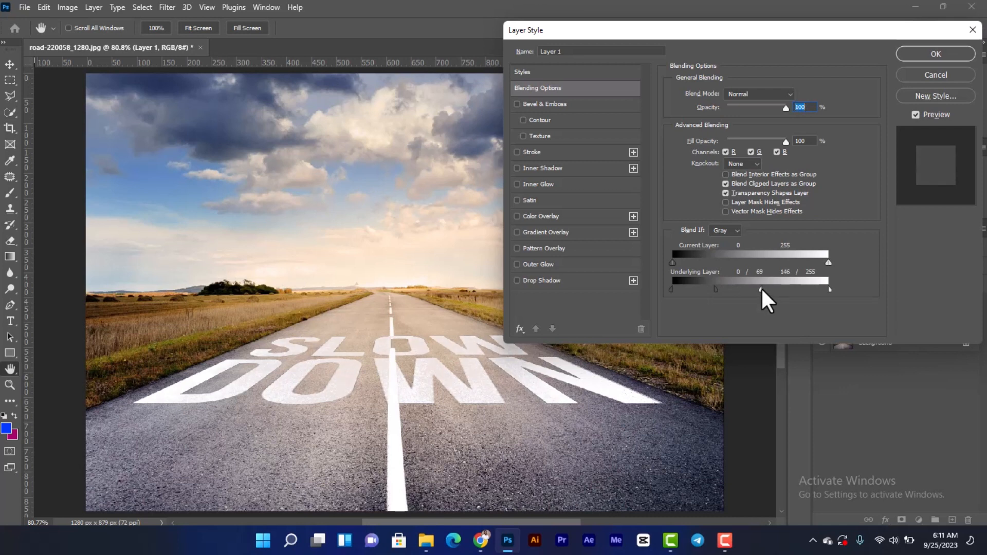
left_click_drag(673, 265, 737, 292)
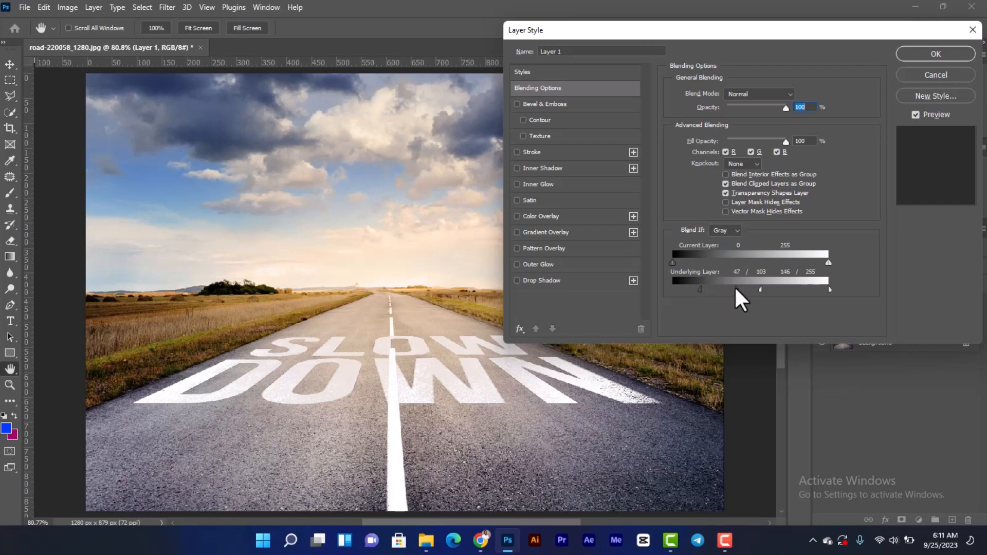
key("Return")
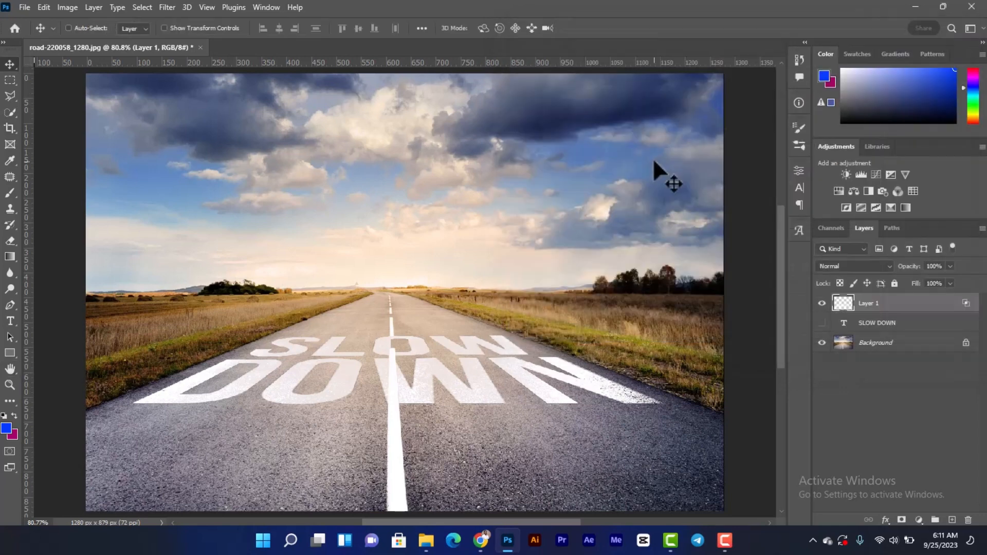